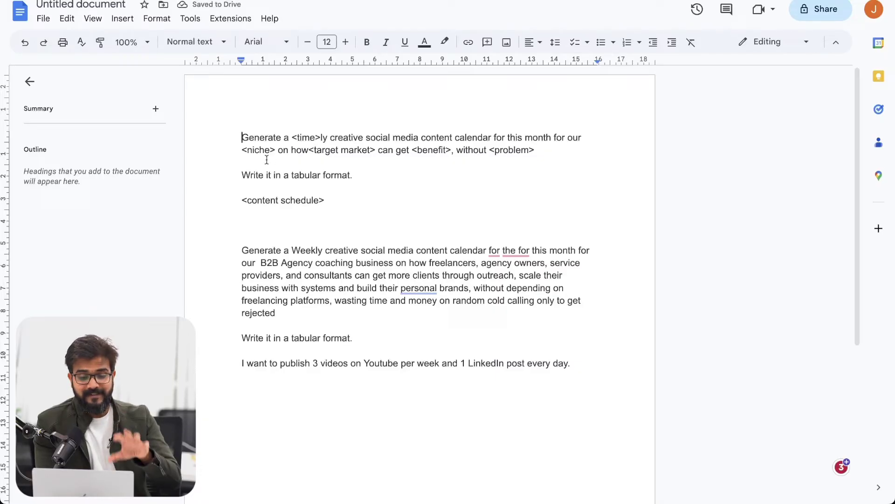
Delete 'our' before <niche> and add the missing space after 'how' in the template
left_click_drag(291, 138, 539, 148)
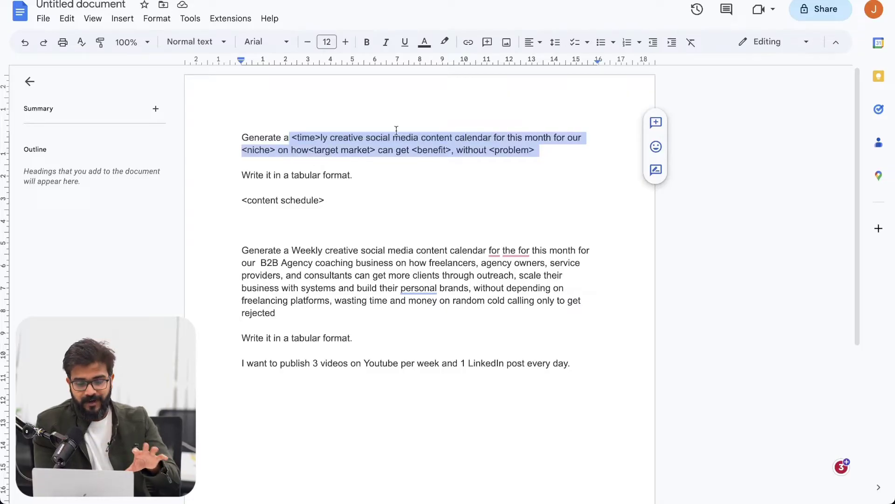
left_click(295, 164)
left_click_drag(583, 137, 570, 136)
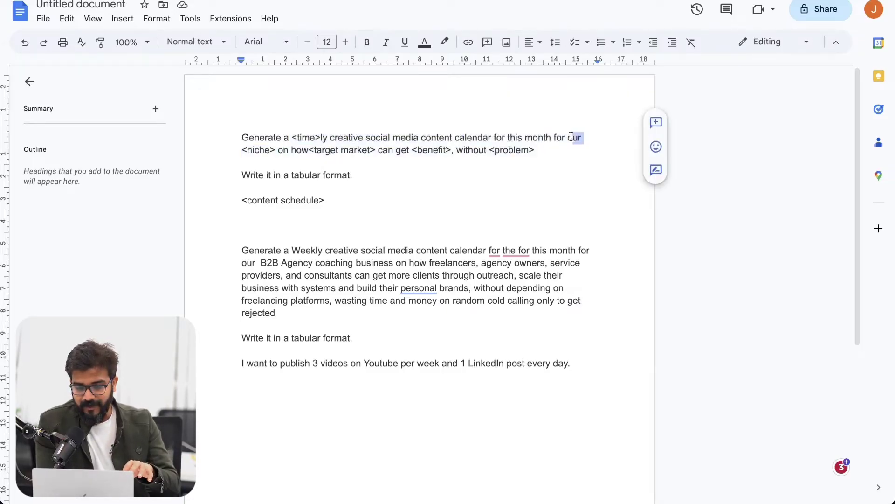
key("BackSpace")
key("BackSpace")
key("BackSpace")
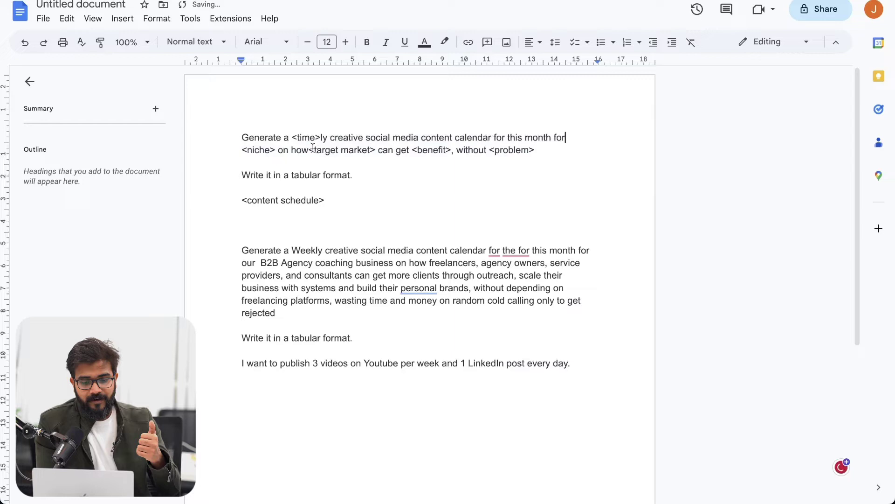
left_click(309, 149)
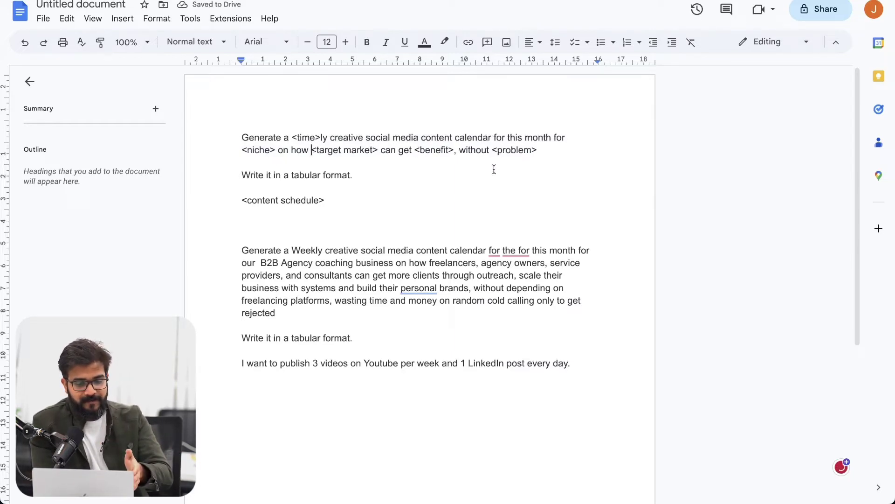
left_click_drag(327, 200, 237, 200)
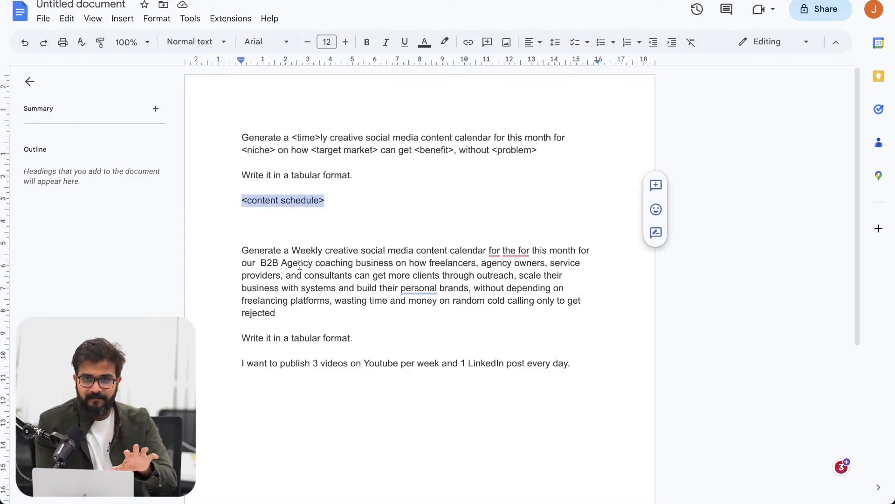
Remove the extra 'the' and the duplicated 'for' from the filled prompt's opening line
left_click_drag(241, 252, 500, 244)
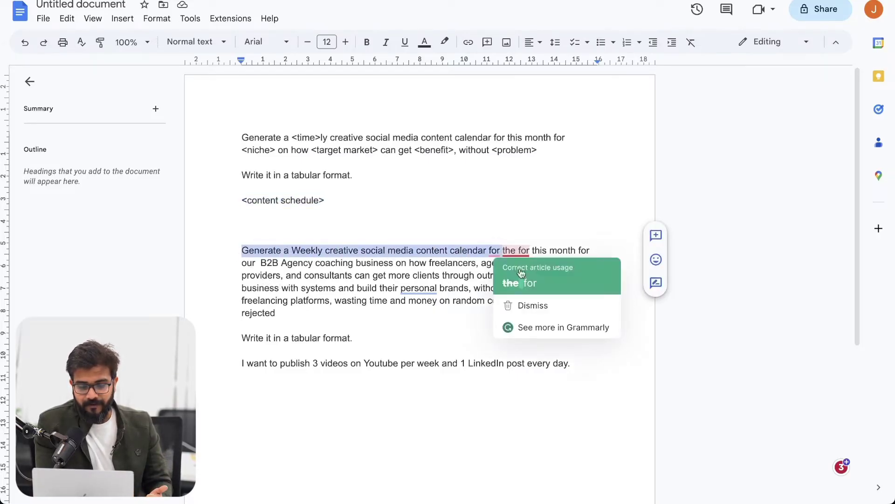
left_click(510, 281)
key("BackSpace")
key("BackSpace")
key("BackSpace")
key("BackSpace")
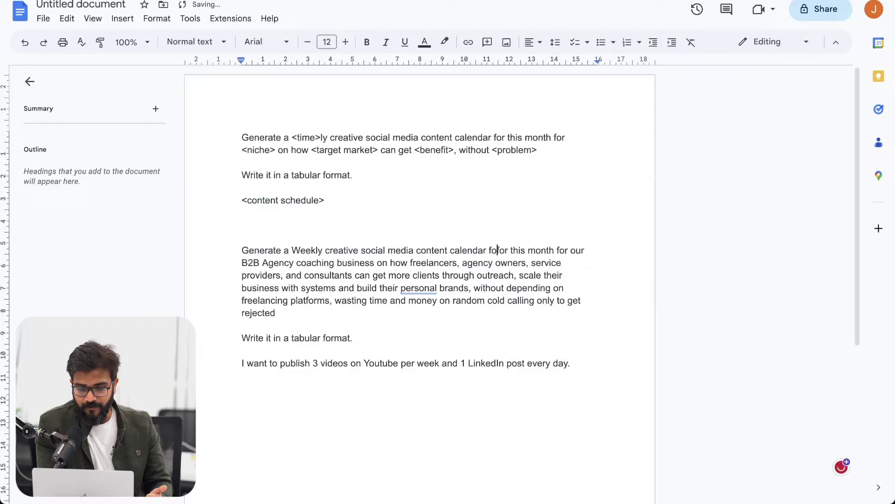
left_click(229, 251)
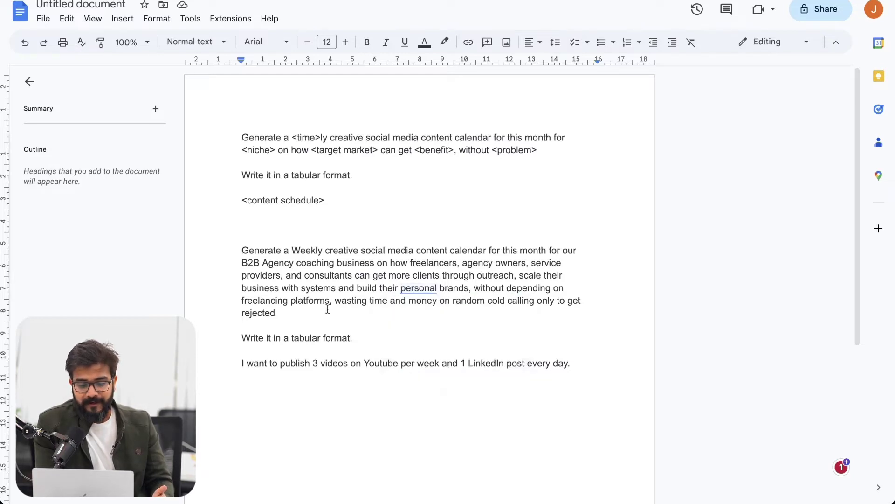
Highlight the freelancing-platforms, tabular-format and publishing-schedule lines of the filled prompt
left_click_drag(276, 303, 387, 328)
left_click(255, 338)
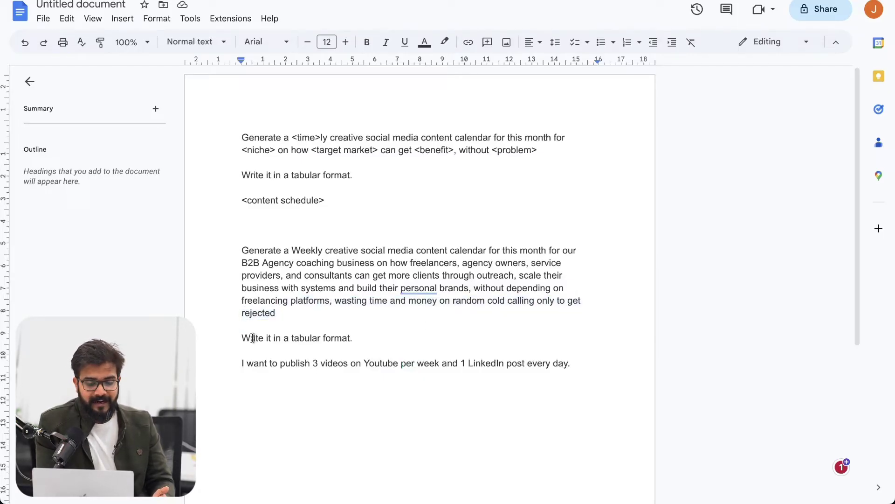
left_click_drag(242, 337, 402, 336)
left_click_drag(230, 366, 237, 254)
left_click(574, 366)
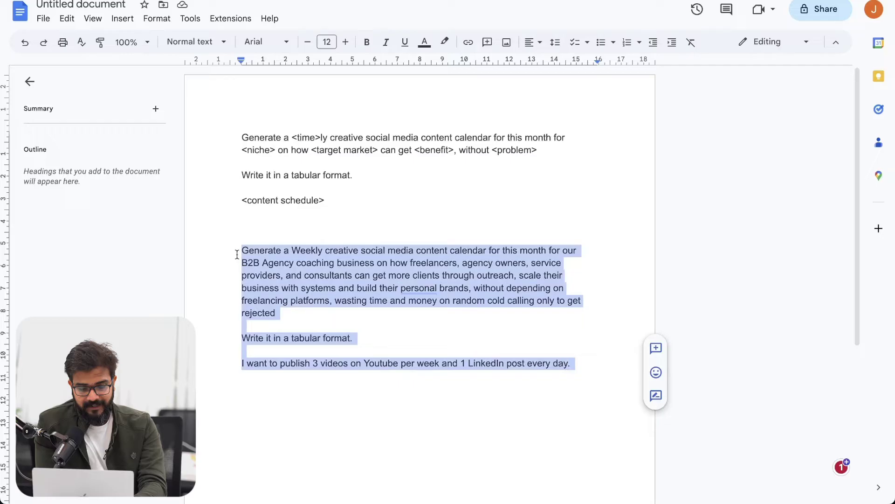
Paste the filled-in content-calendar prompt into ChatGPT and send it to GPT-4
key("super+c")
key("ctrl+Tab")
key("super+v")
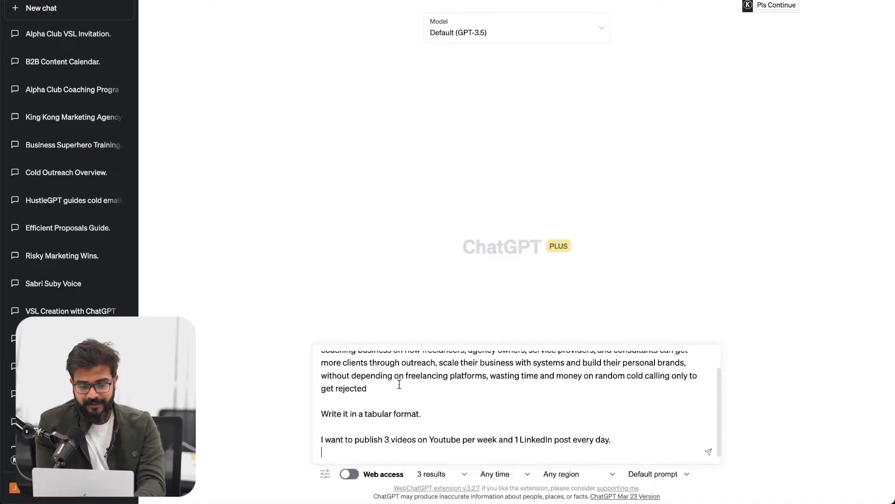
left_click(483, 37)
left_click(472, 110)
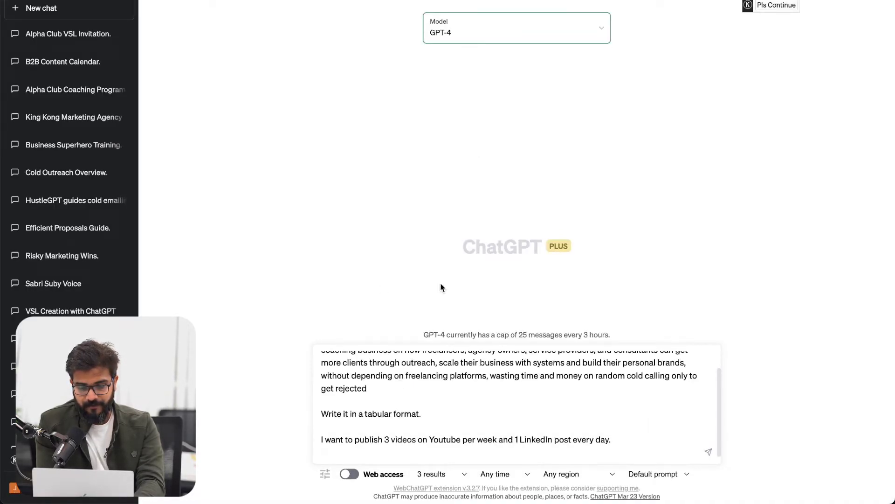
left_click(351, 462)
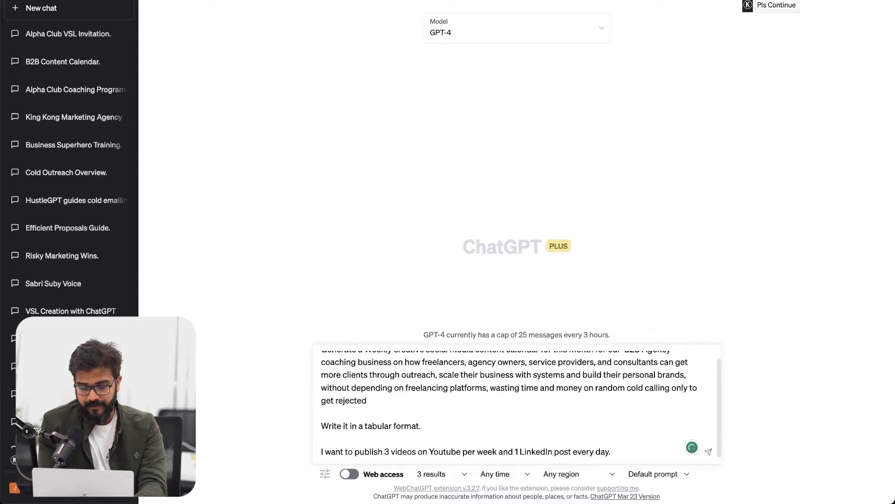
key("Return")
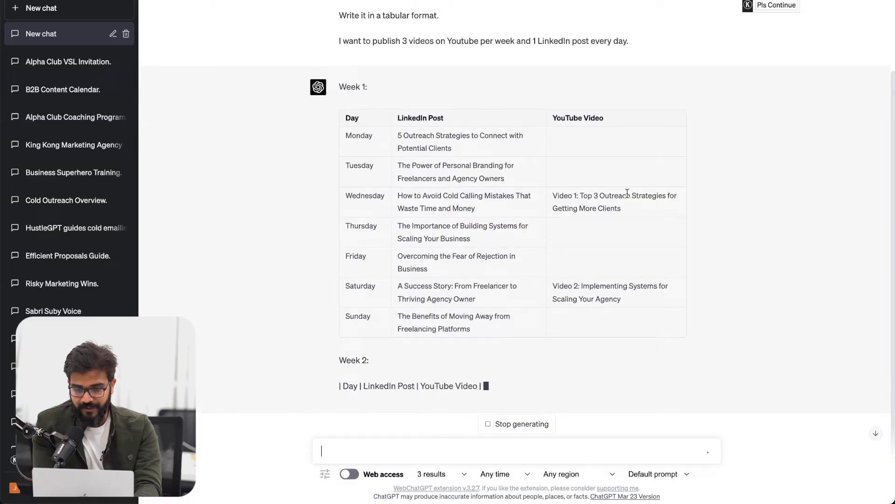
Review the Week 1 LinkedIn and YouTube table in the reply
scroll(499, 292, "up", 2)
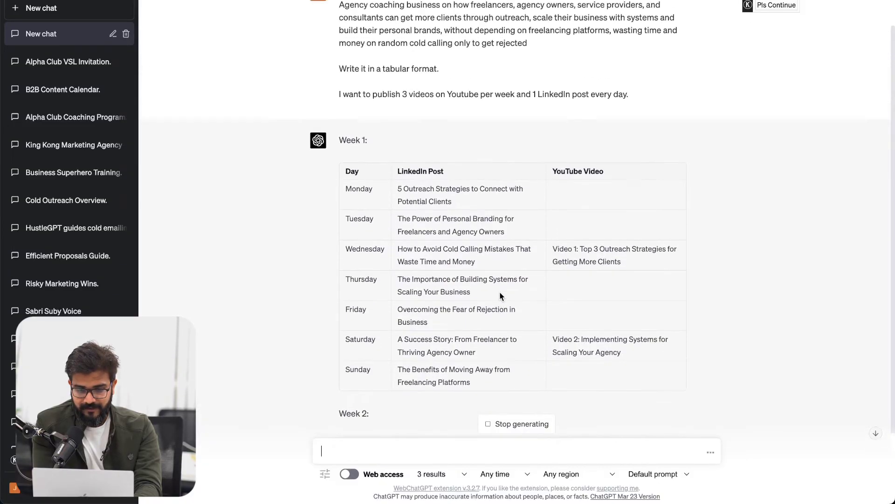
scroll(499, 292, "down", 1)
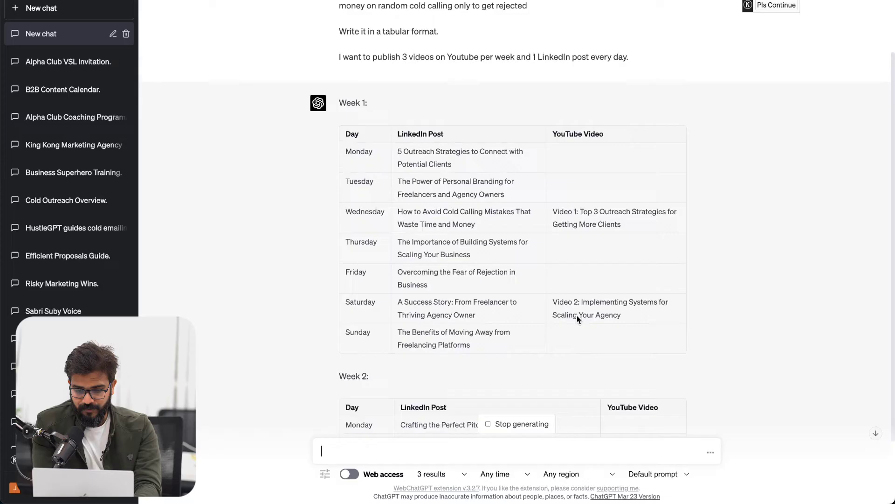
left_click_drag(343, 136, 608, 340)
Change 'per' to 'every' and 'Weekly' to 'montly', delete 'for this month', and resubmit
left_click(398, 126)
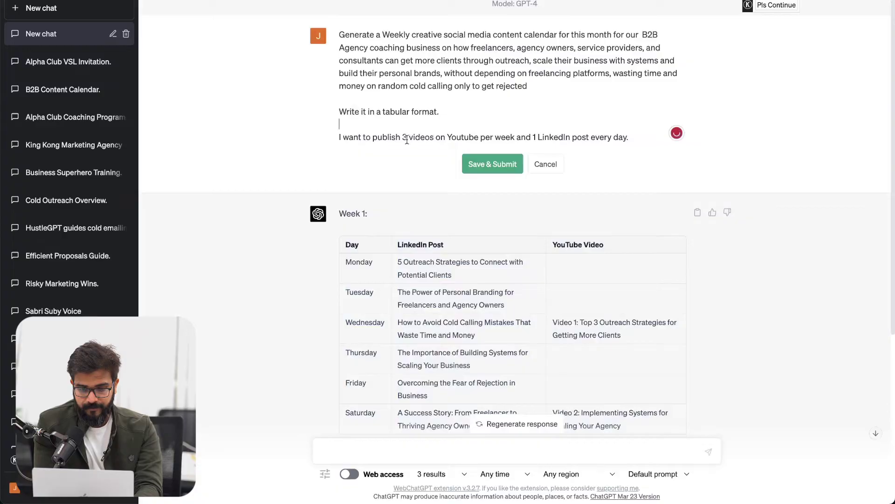
double_click(486, 138)
type("every")
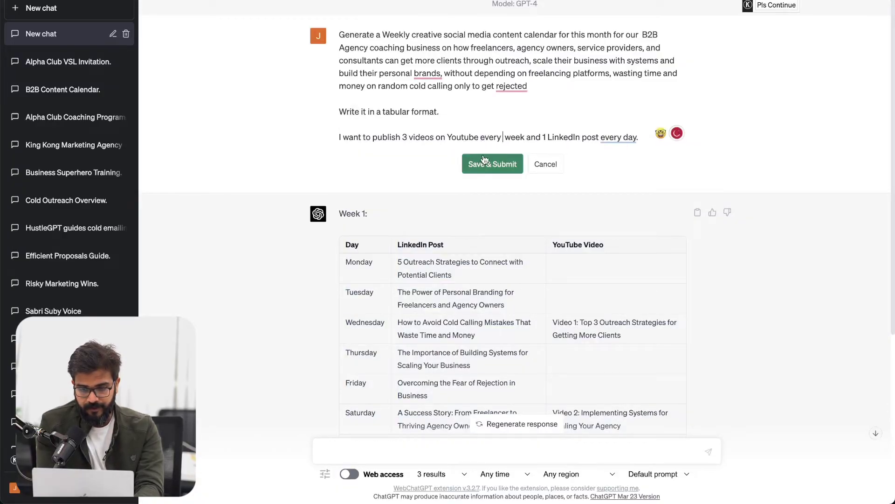
key("BackSpace")
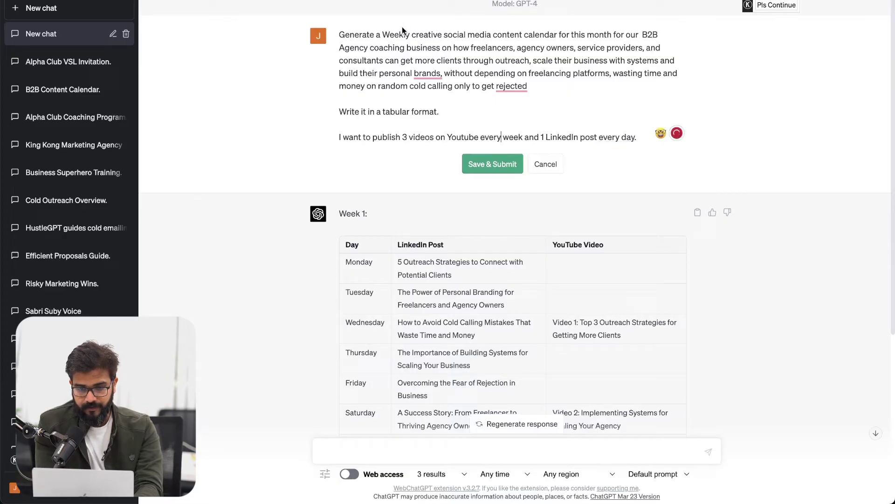
double_click(397, 35)
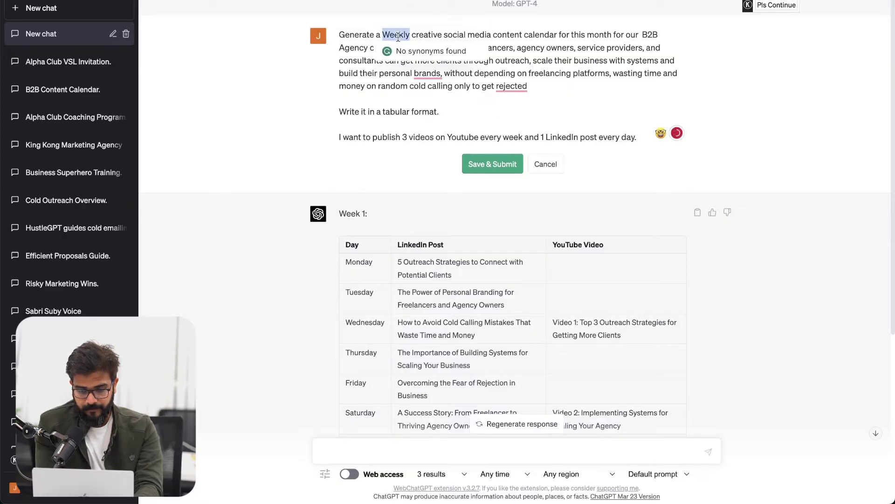
type("montly")
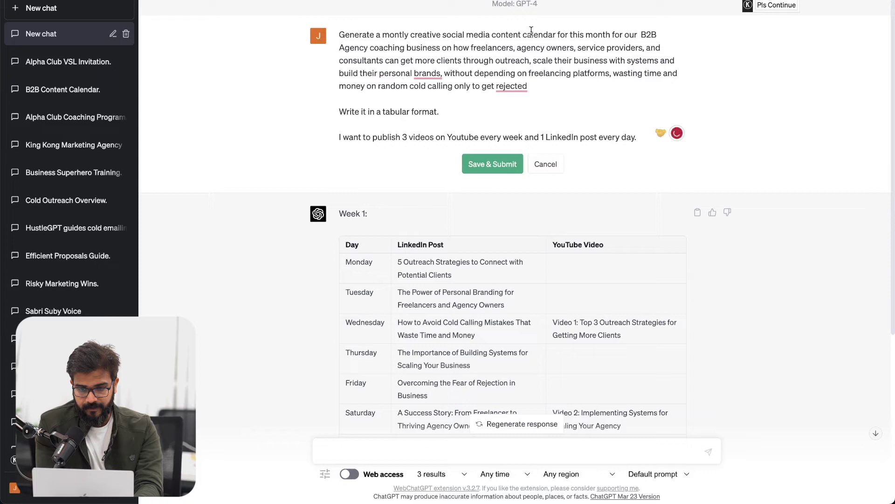
double_click(593, 36)
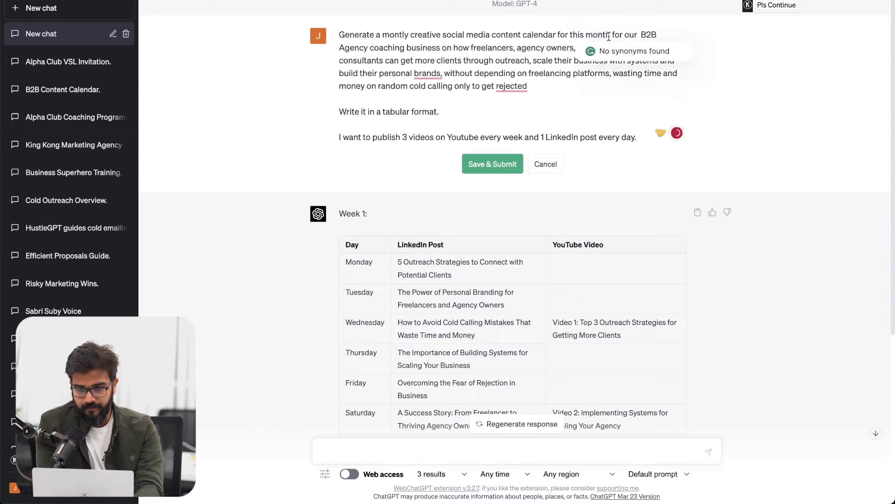
left_click_drag(608, 37, 557, 36)
key("BackSpace")
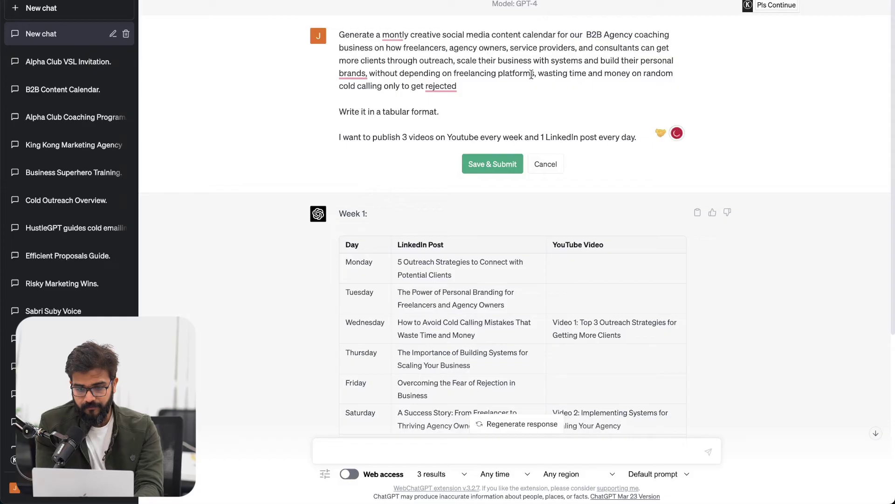
left_click(509, 163)
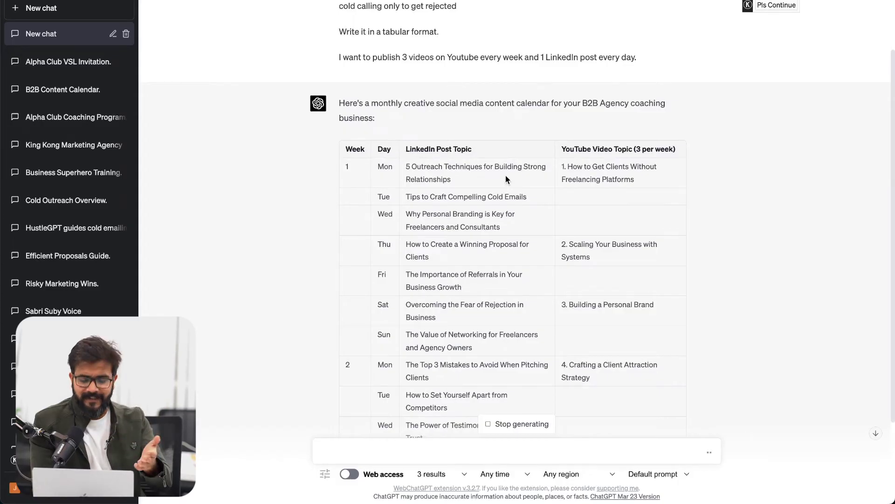
Scroll through the generated calendar from Week 1 to Week 4 and the closing note
scroll(506, 175, "up", 2)
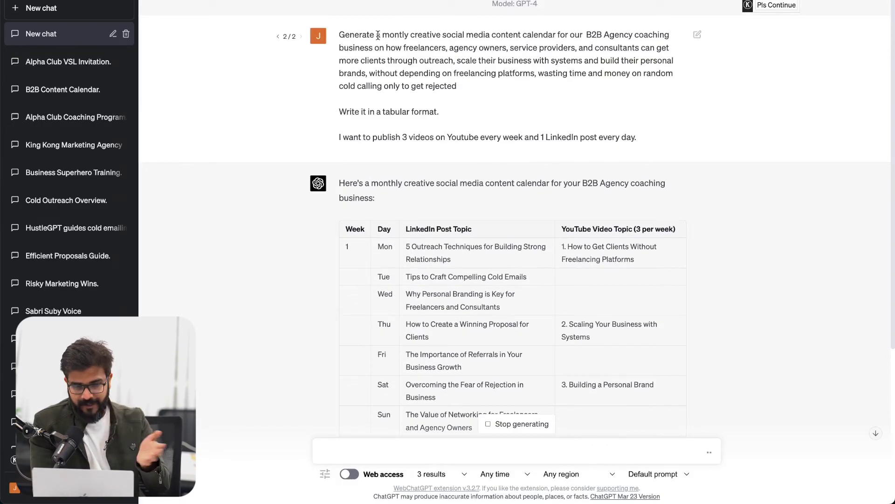
scroll(413, 107, "down", 5)
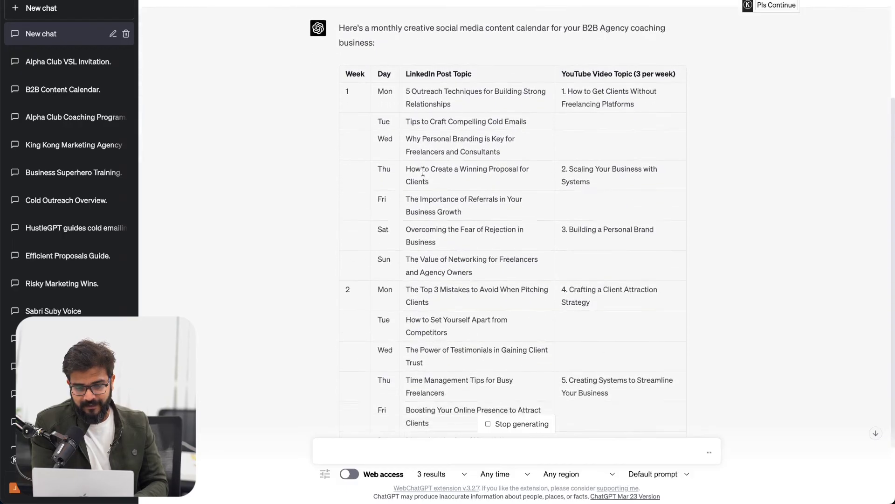
scroll(422, 86, "up", 1)
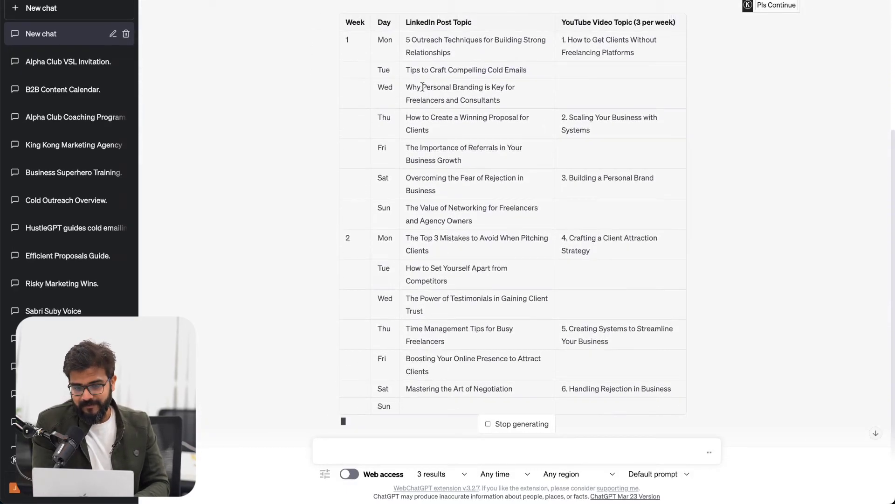
scroll(554, 307, "up", 4)
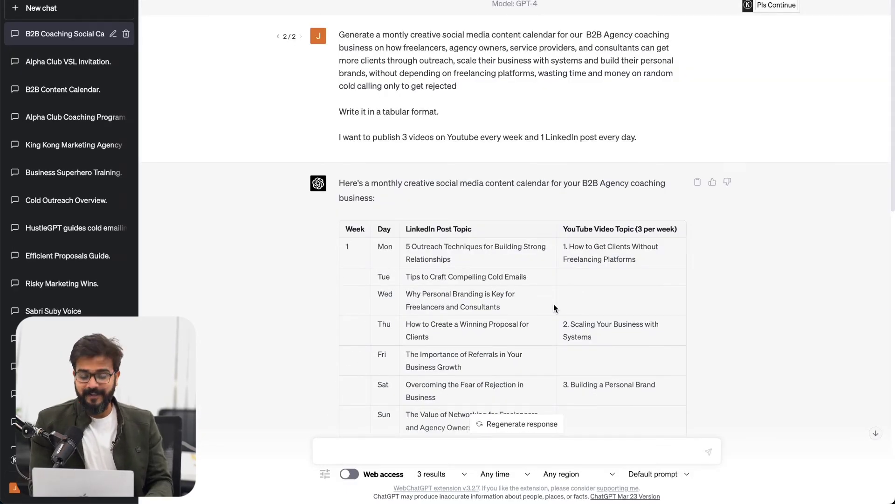
scroll(554, 308, "down", 5)
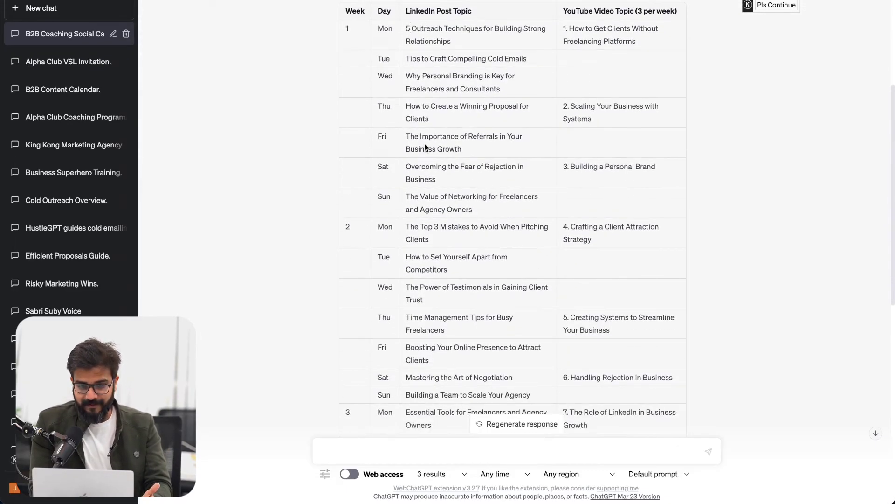
scroll(422, 204, "up", 2)
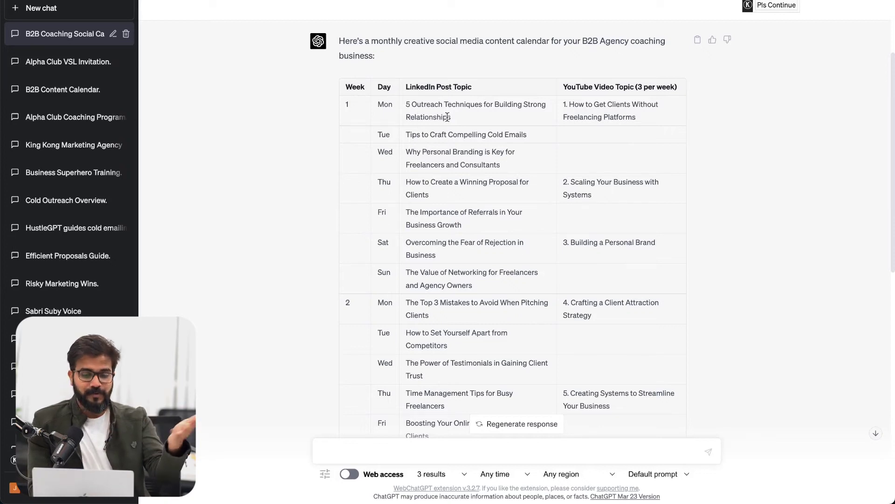
scroll(454, 242, "down", 2)
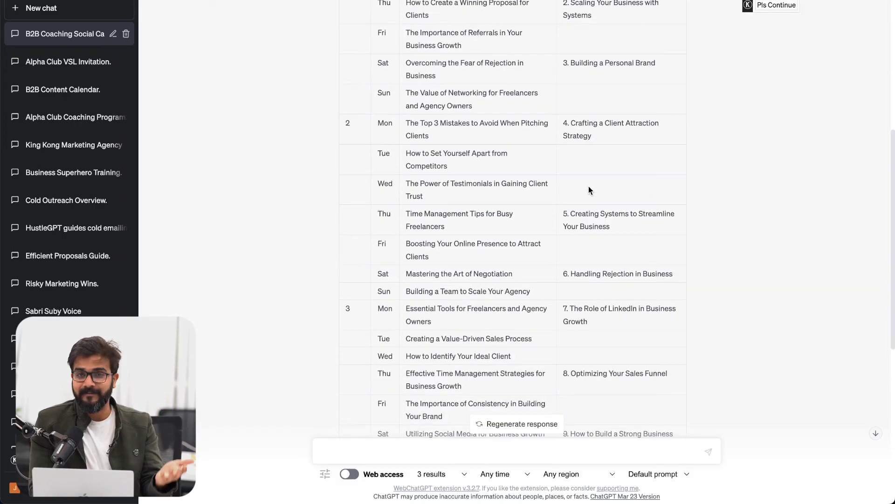
scroll(588, 186, "down", 8)
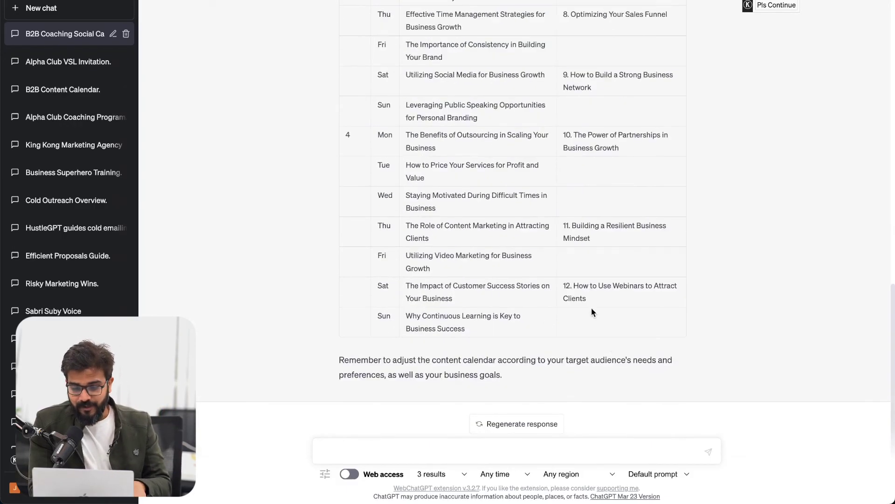